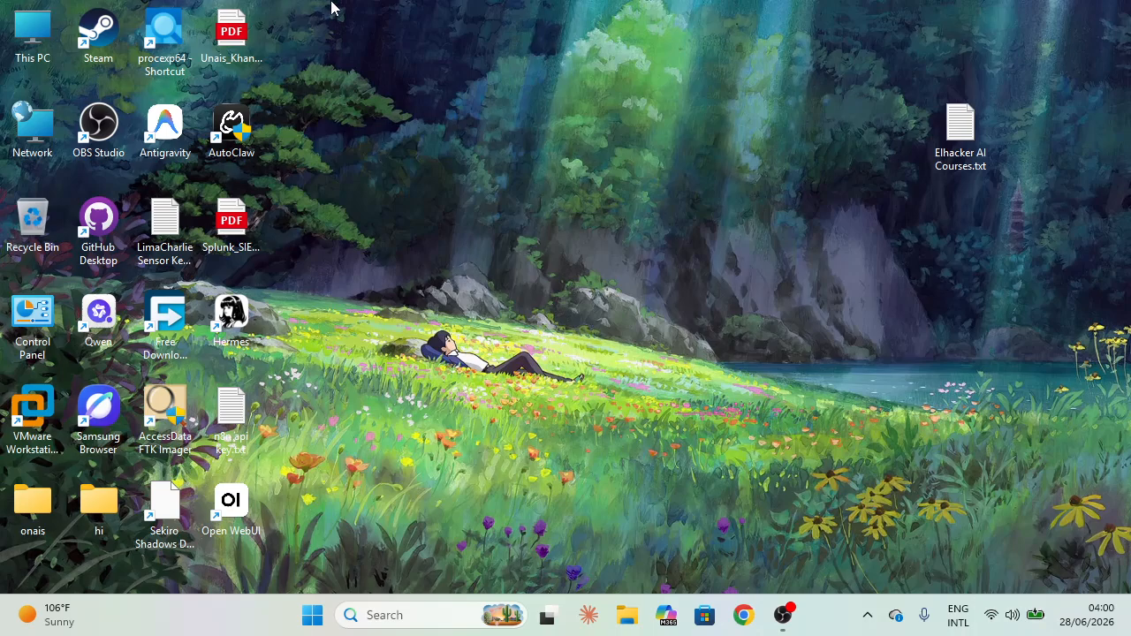
- Open Chrome, replace the restored page with a new tab and search Google for "google ai studio"
click(742, 619)
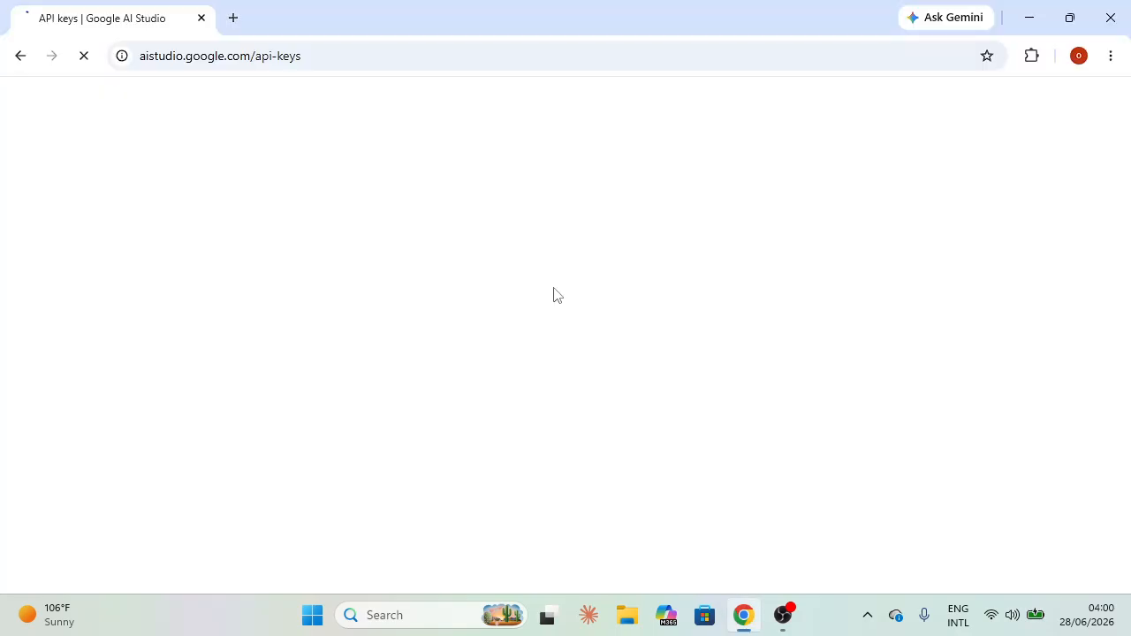
click(234, 18)
click(202, 19)
click(224, 57)
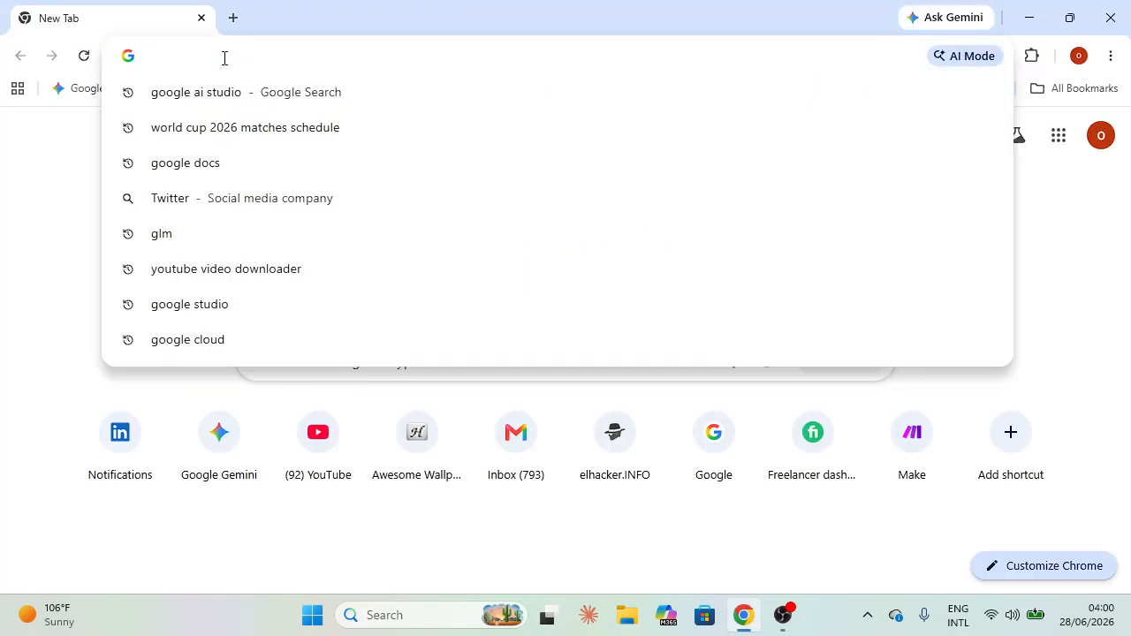
text(google ai stu)
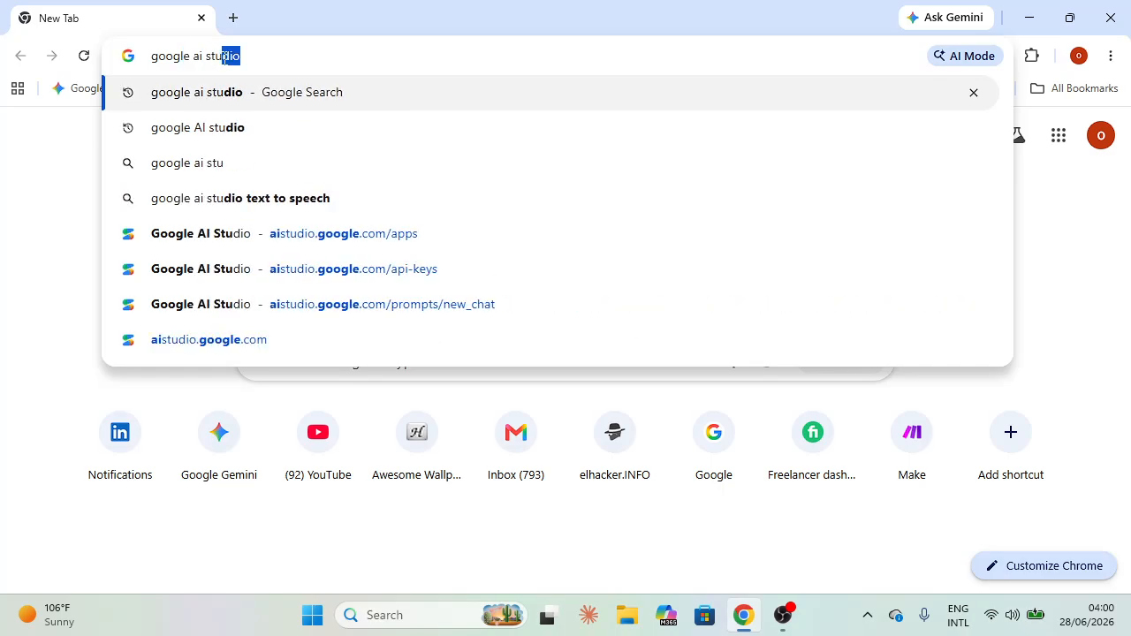
text(dio)
key(Return)
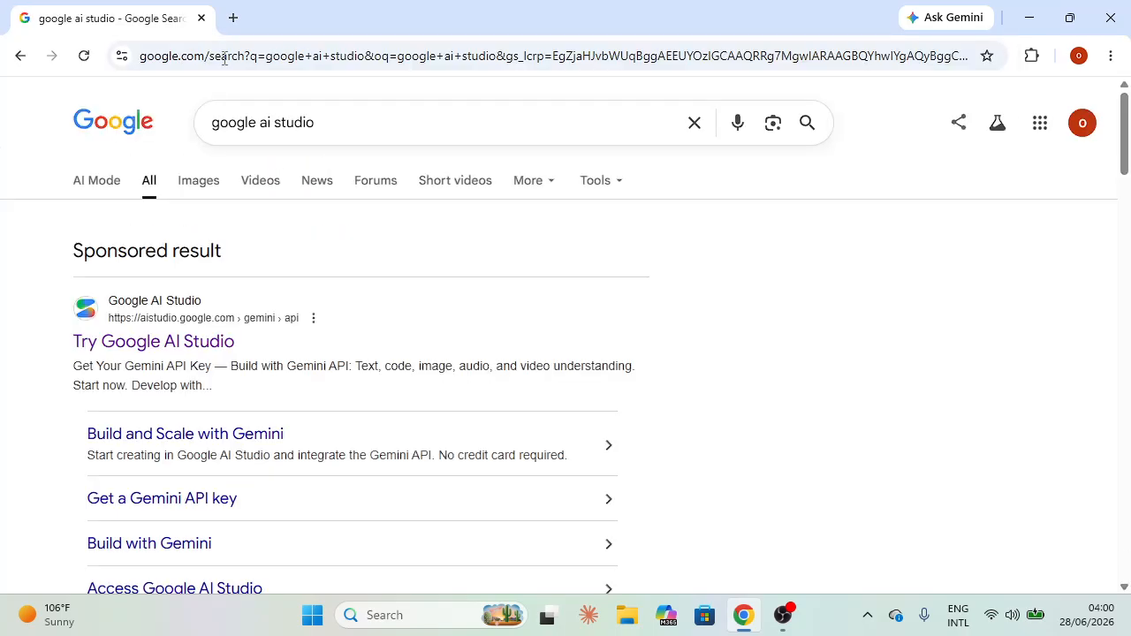
- Open the Google AI Studio site from the search results and go to the API Keys page of its dashboard
scroll(292, 252, down, 3)
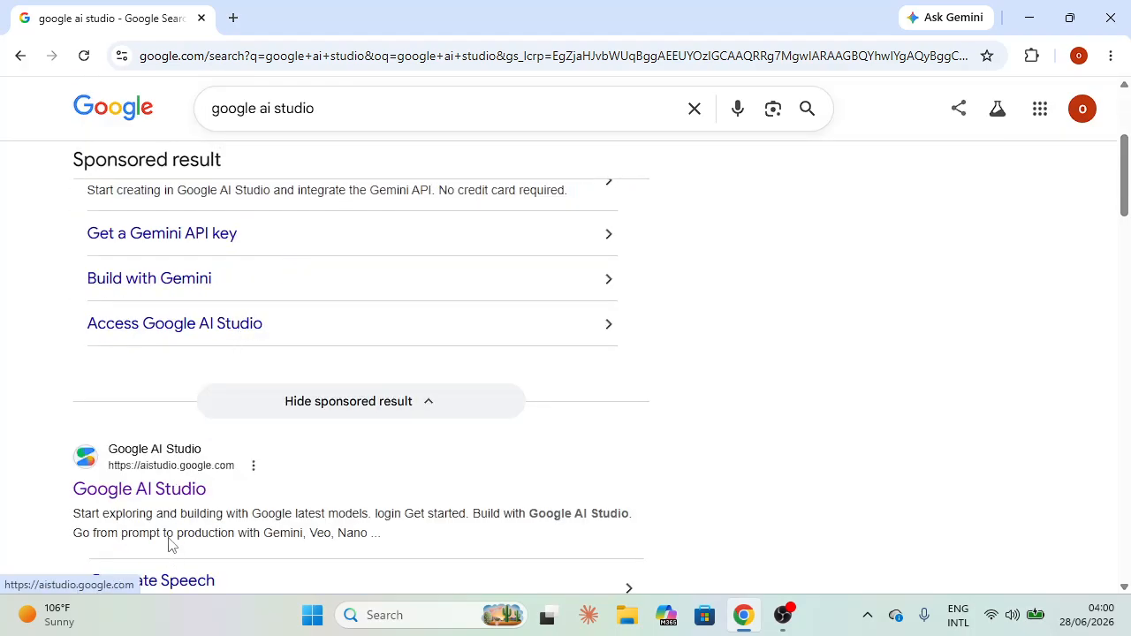
click(172, 497)
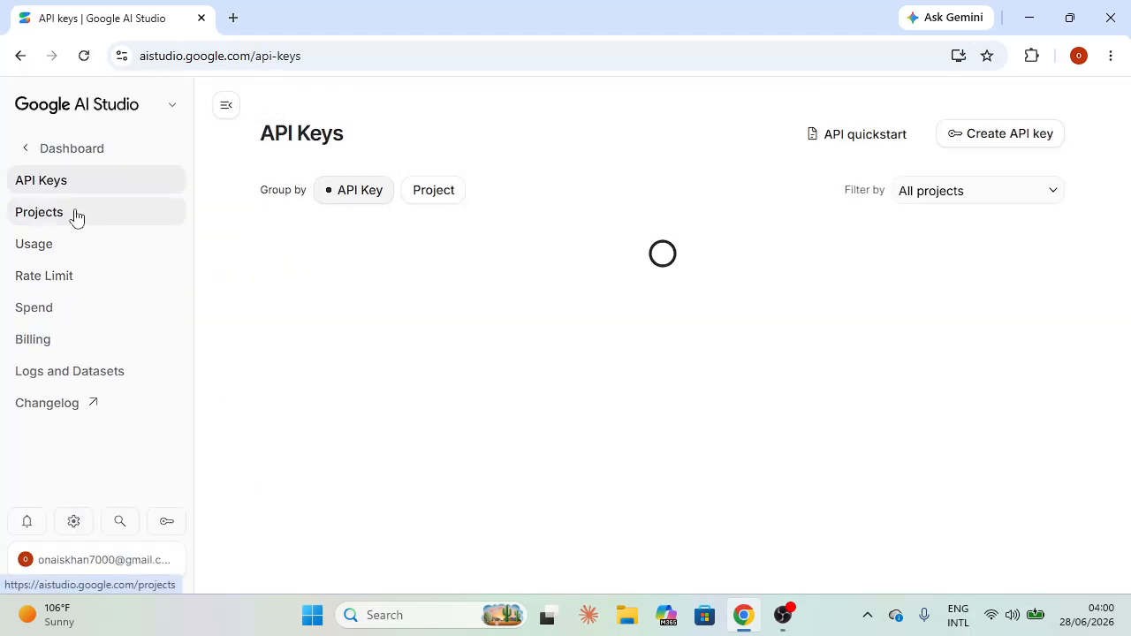
click(60, 157)
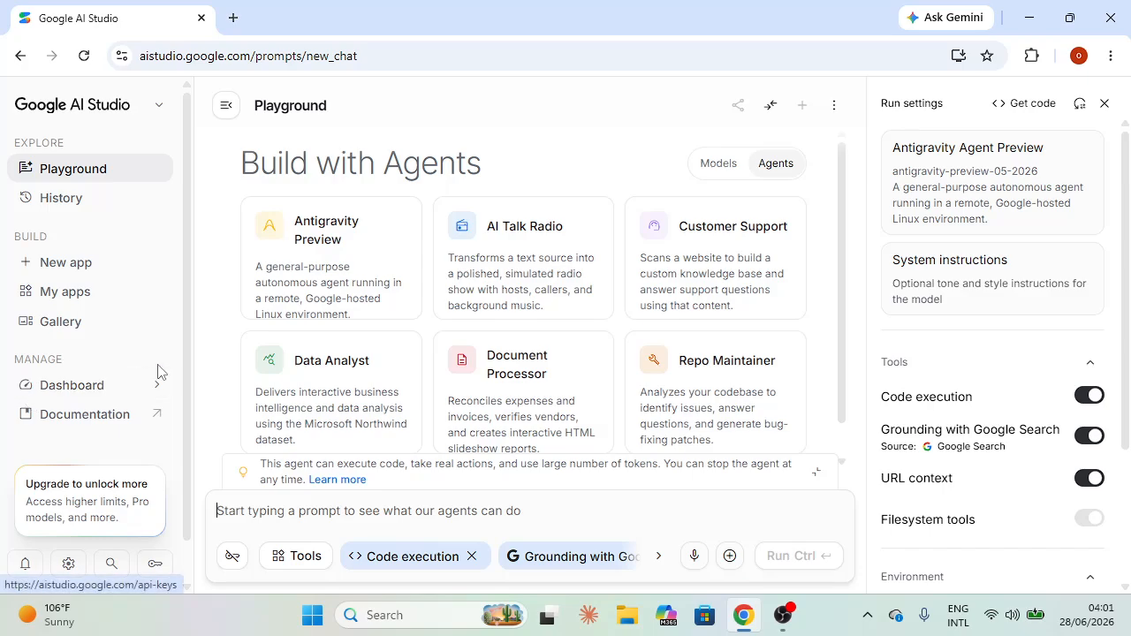
click(112, 387)
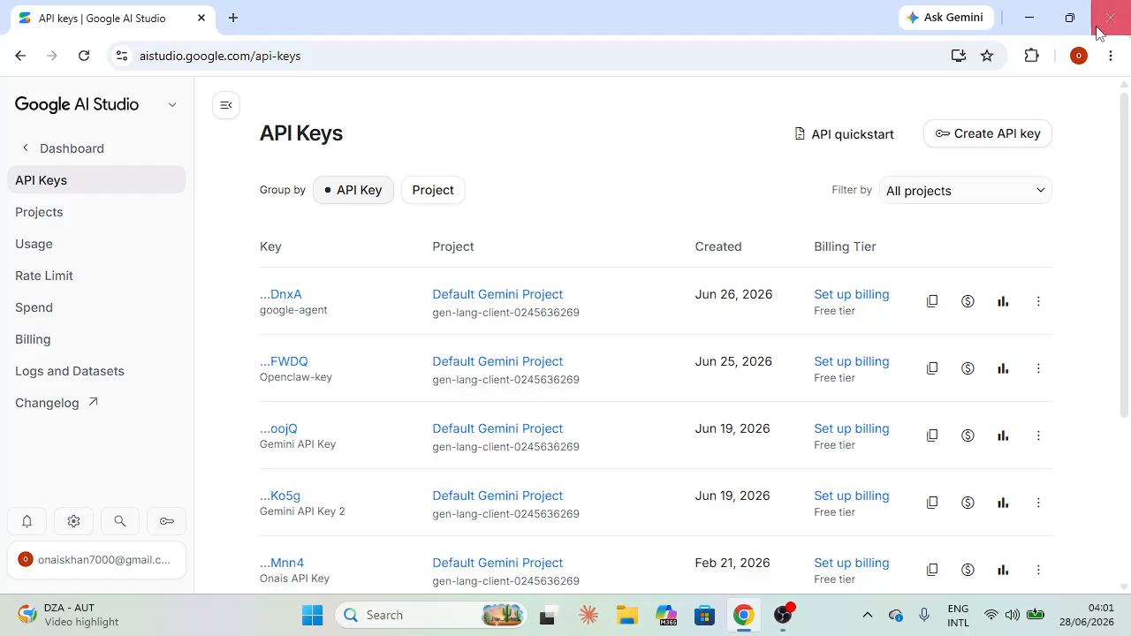
- Minimize the browser and launch Visual Studio Code
click(1029, 18)
key(super)
text(vs)
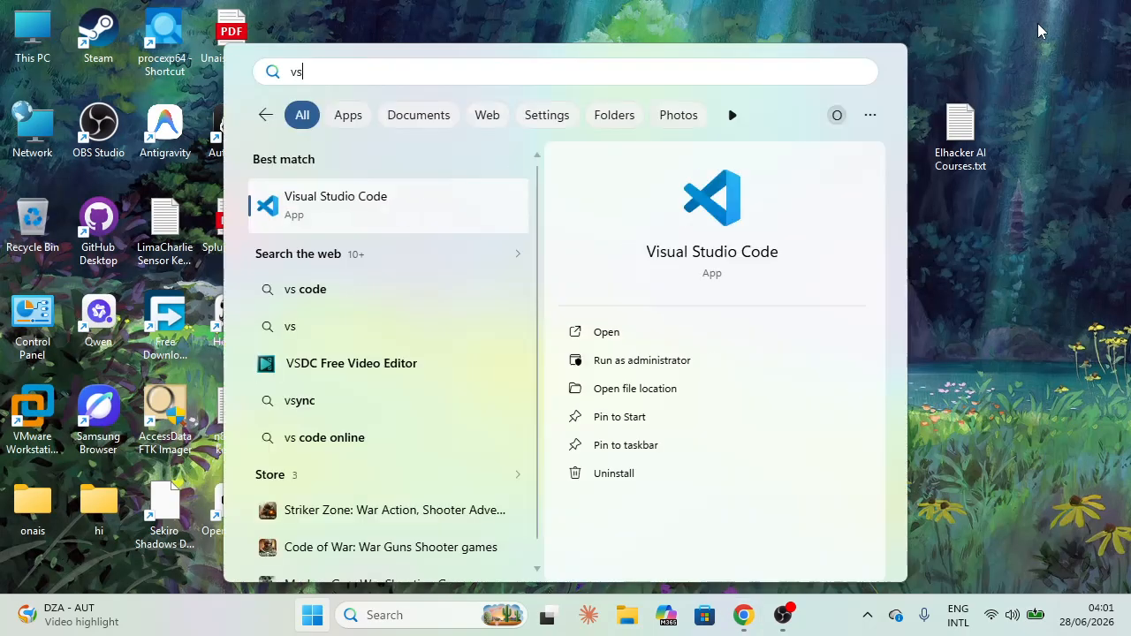
key(Return)
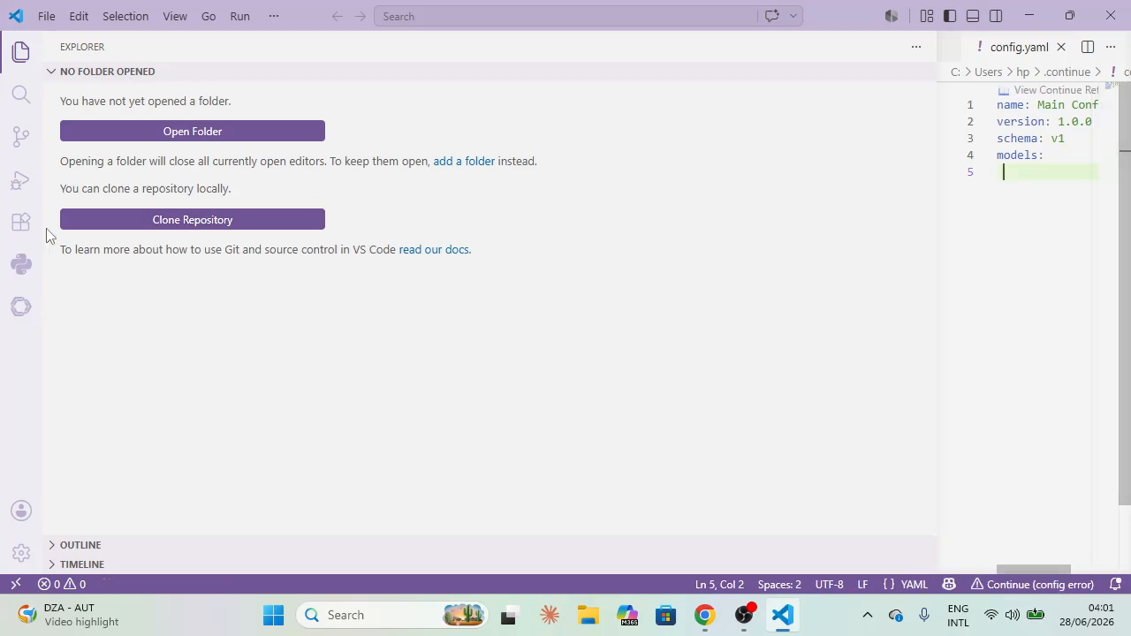
- Search the extensions marketplace for "continue" and look at the Continue open-source AI code agent entry
click(21, 228)
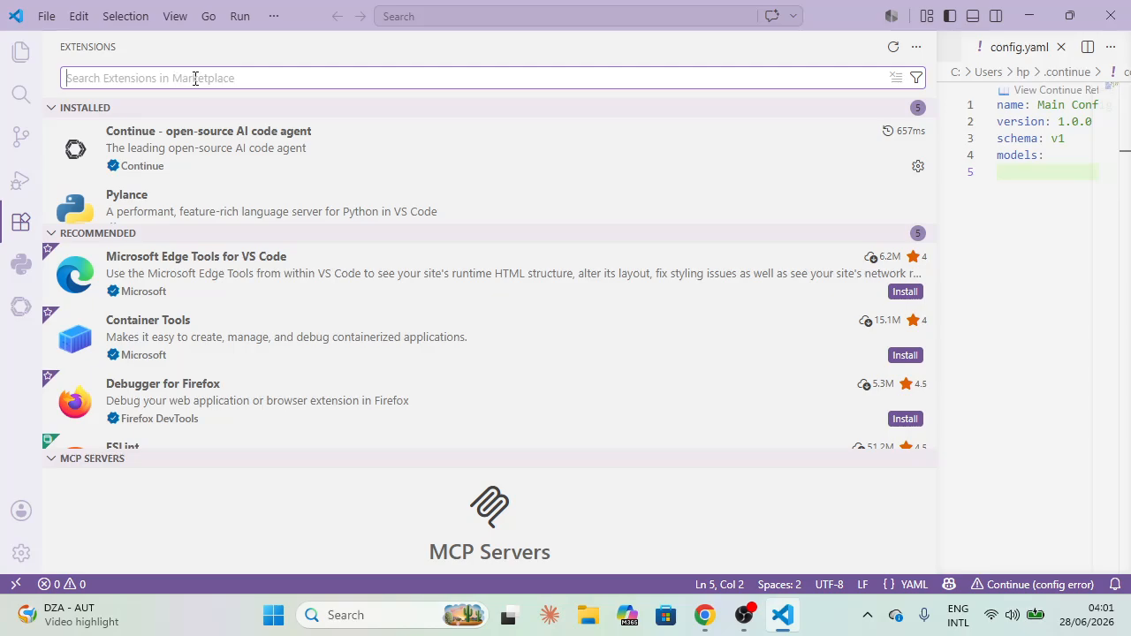
text(con)
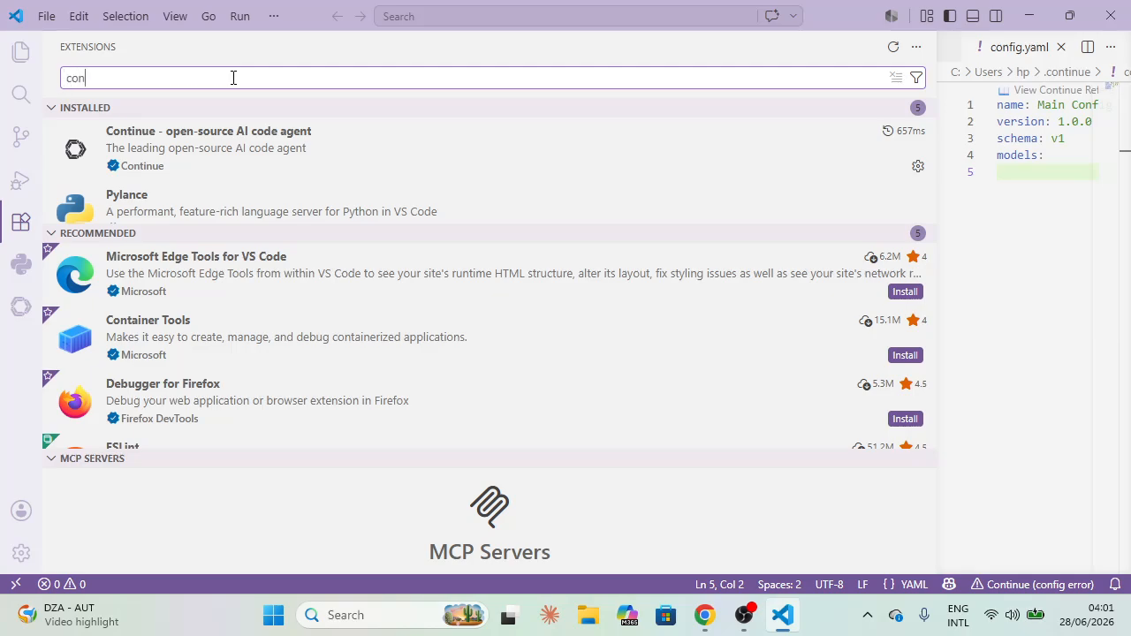
text(tinue)
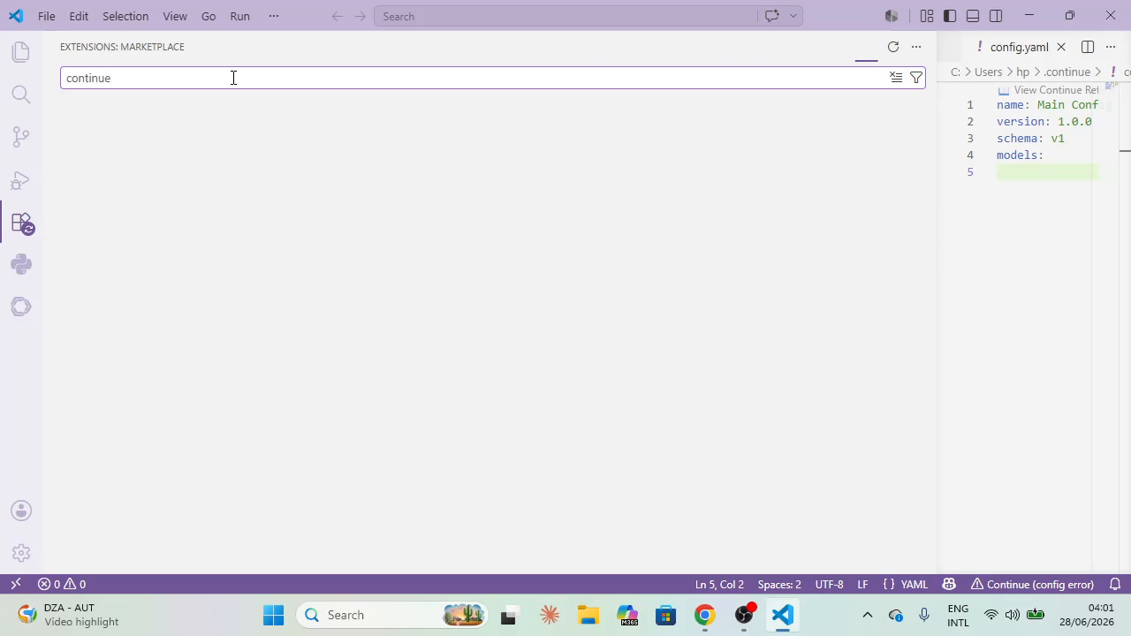
mouse_move(221, 115)
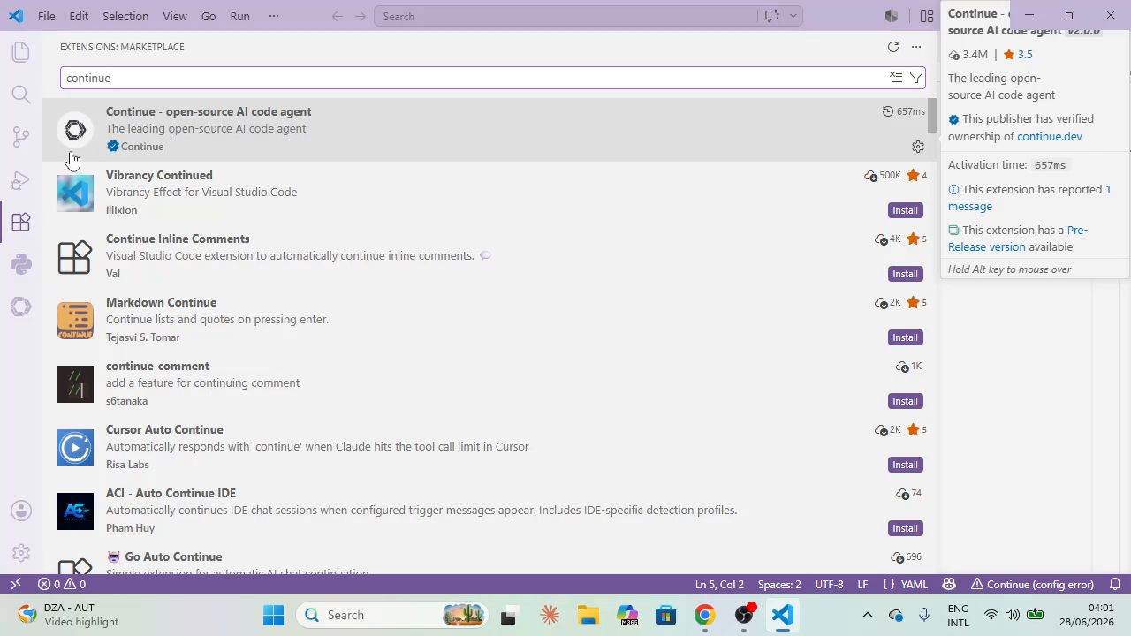
- Start adding a chat model in the Continue assistant, with Google Gemini as provider and Gemini 3 Flash as model
click(21, 309)
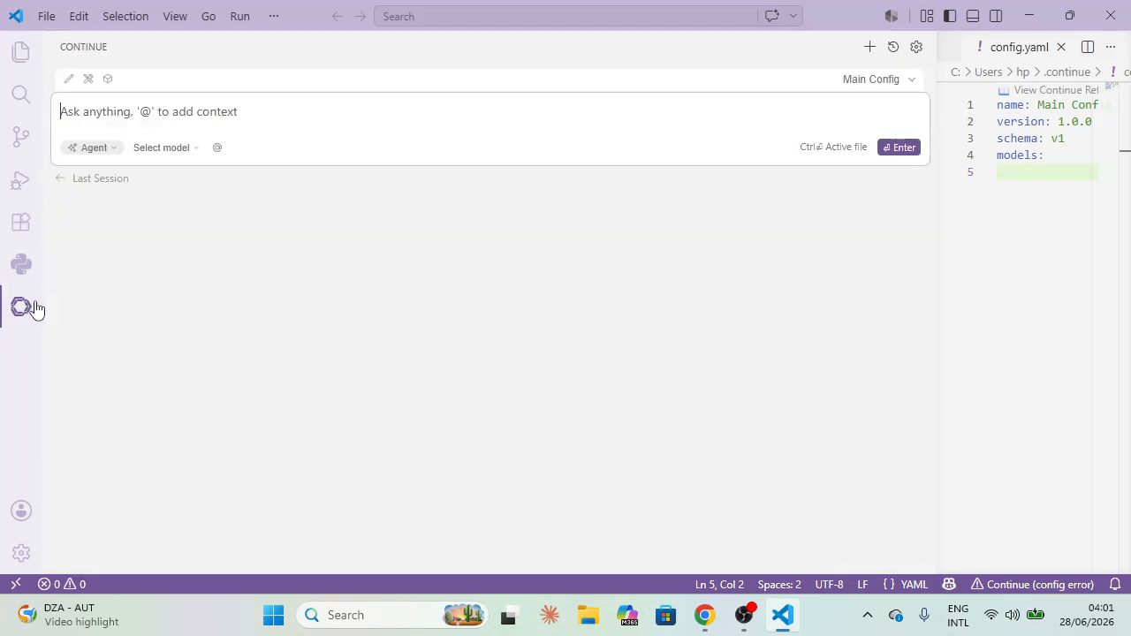
click(175, 150)
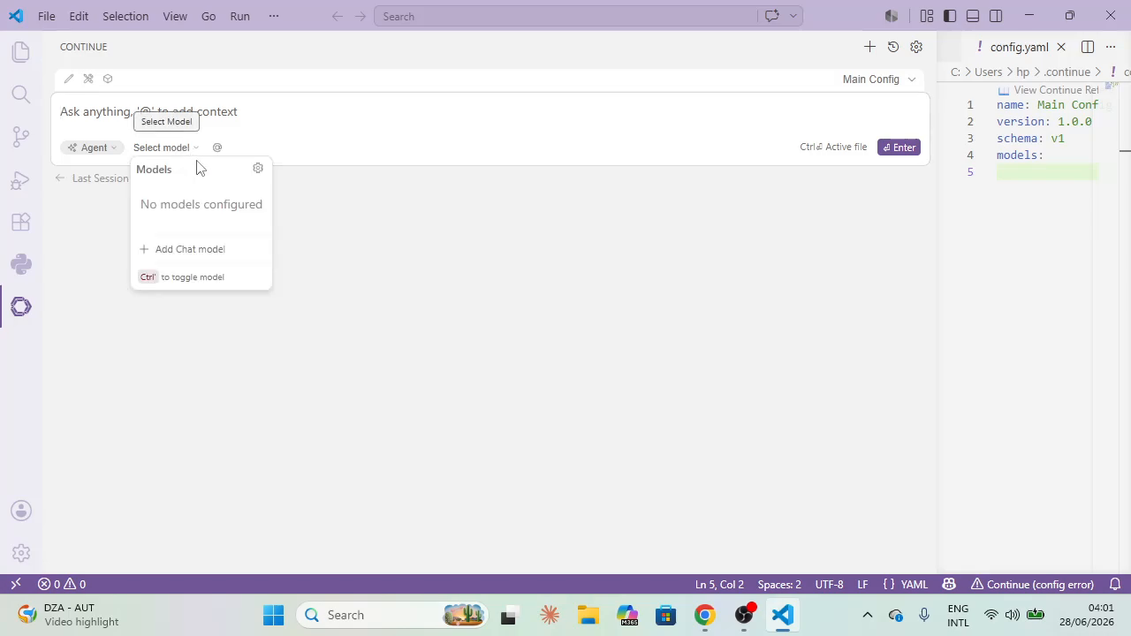
click(183, 252)
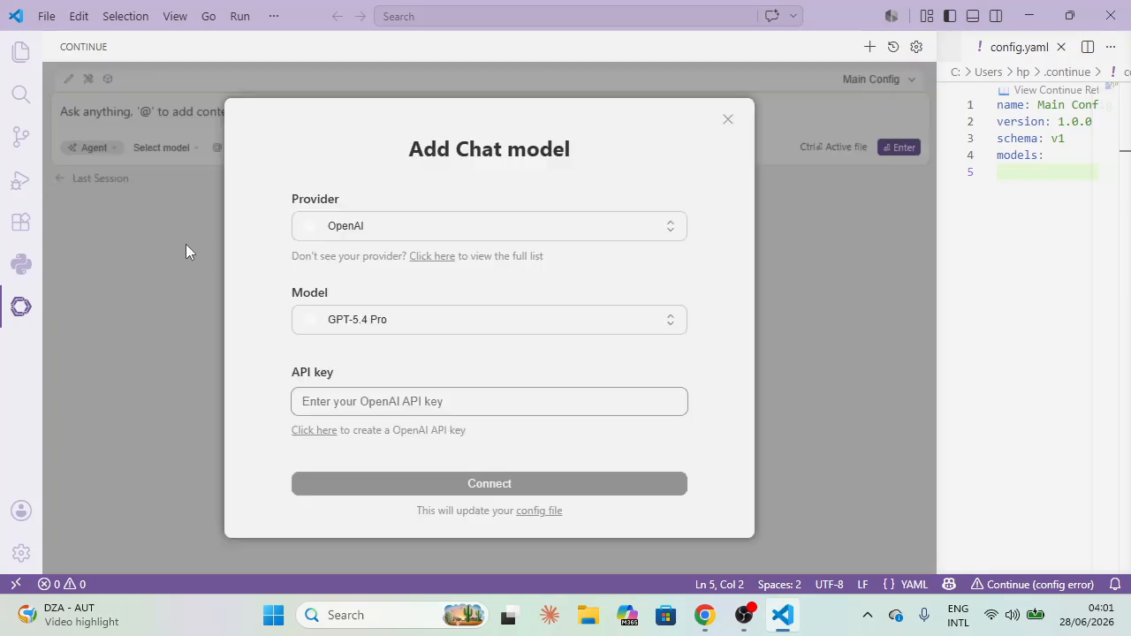
click(419, 230)
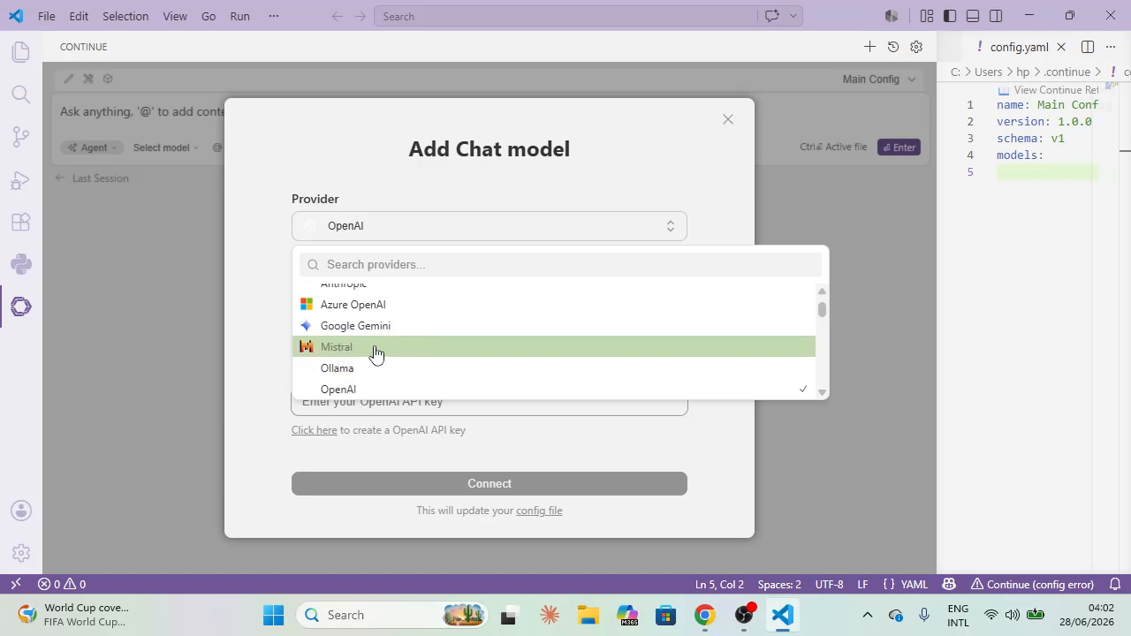
scroll(436, 323, up, 1)
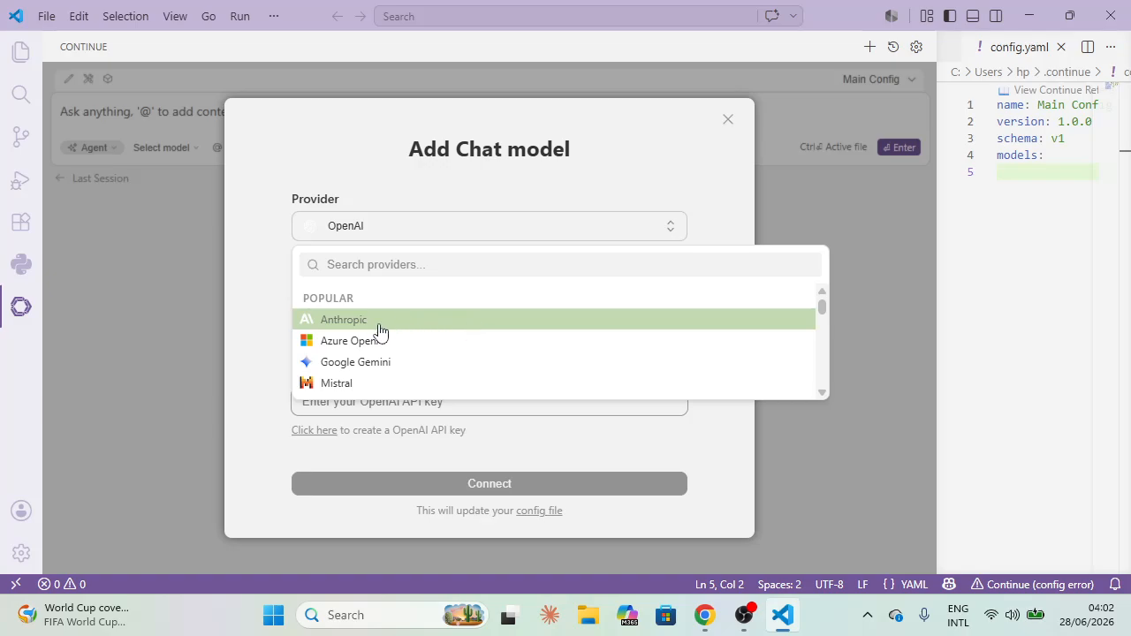
scroll(443, 340, down, 1)
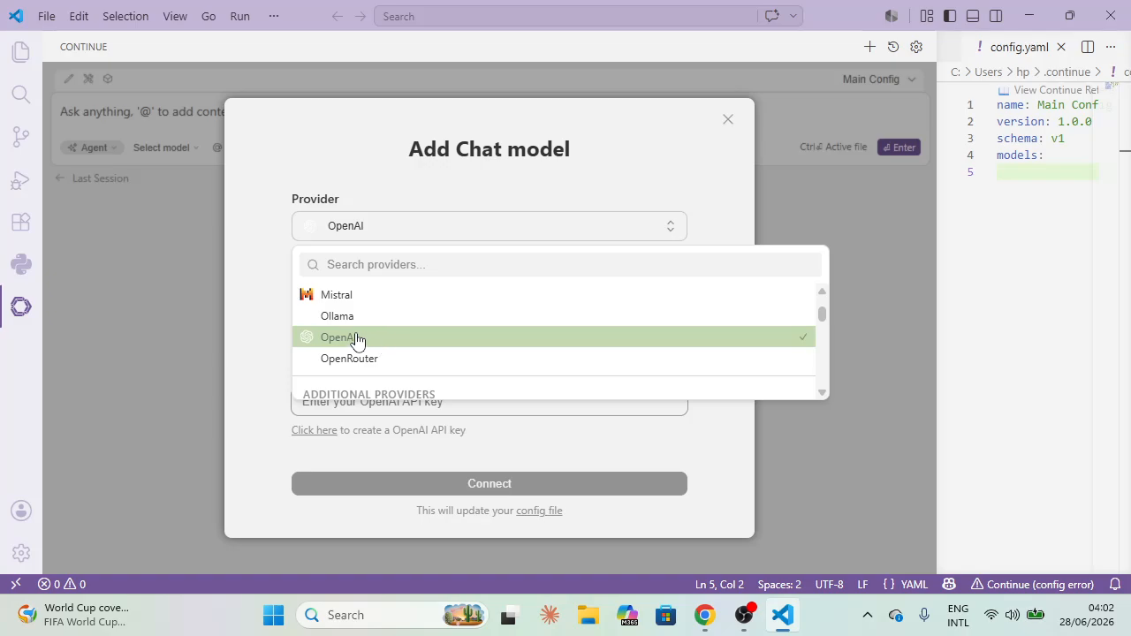
scroll(349, 338, up, 1)
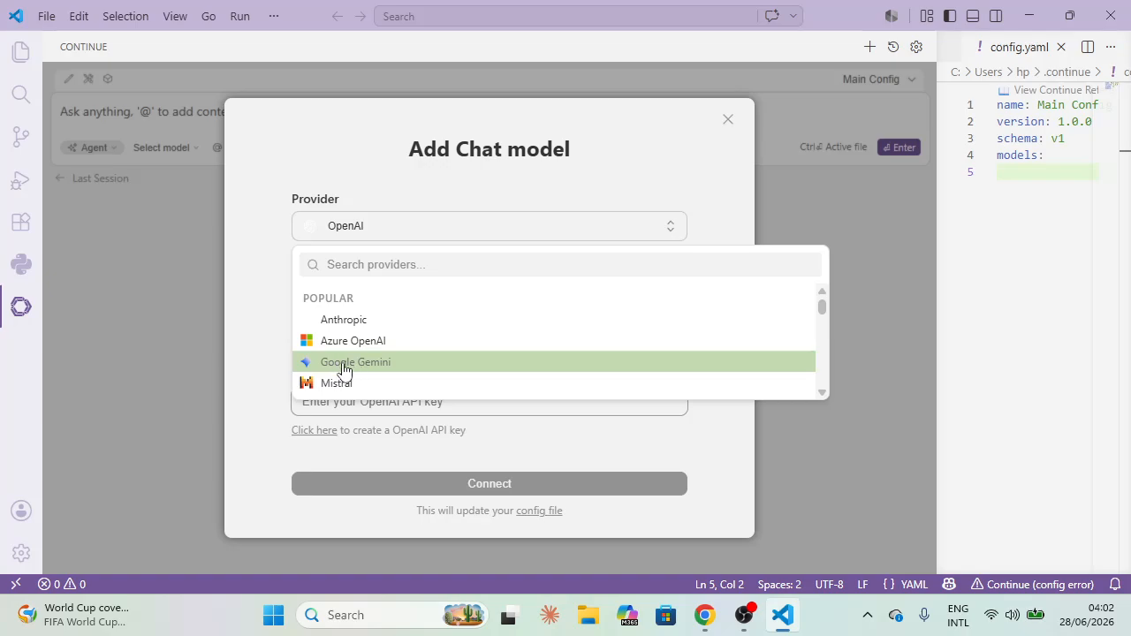
click(358, 366)
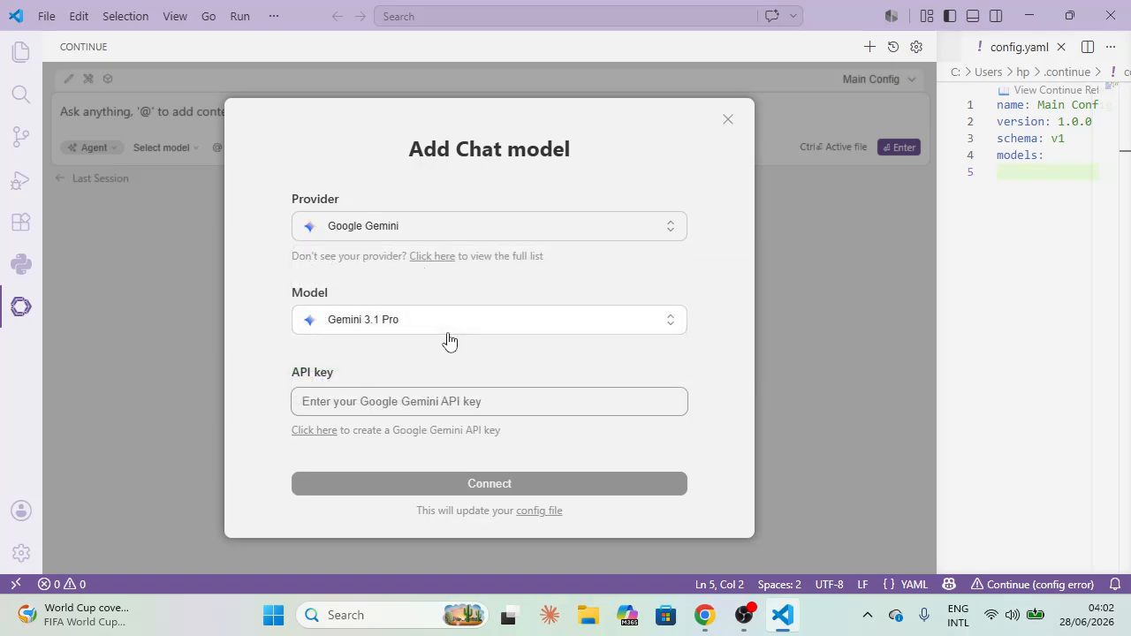
click(510, 326)
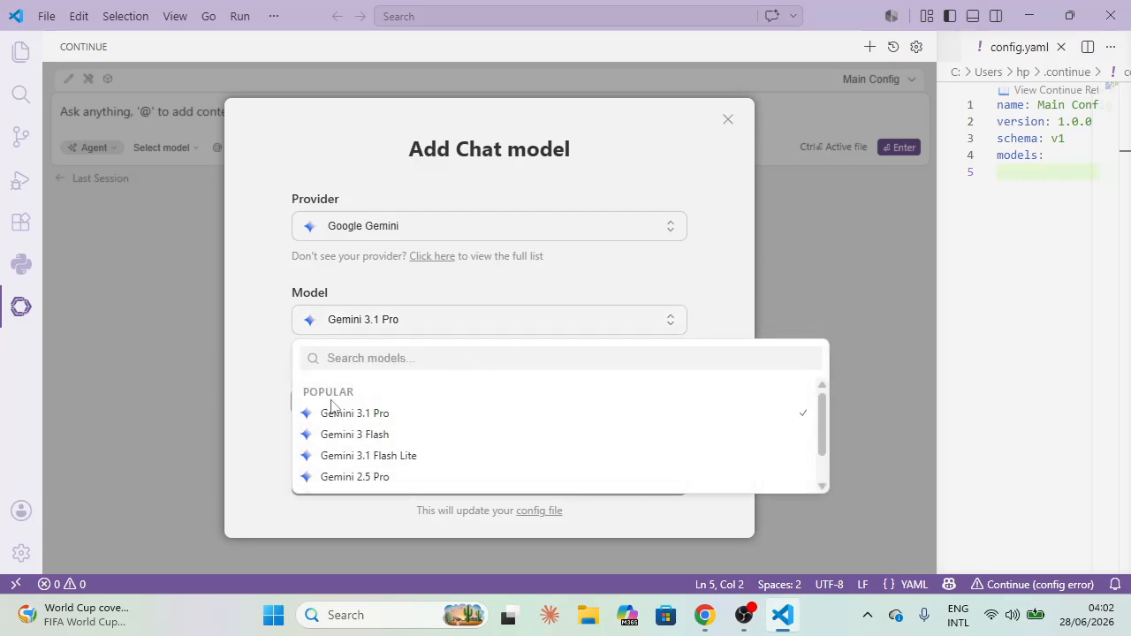
click(426, 434)
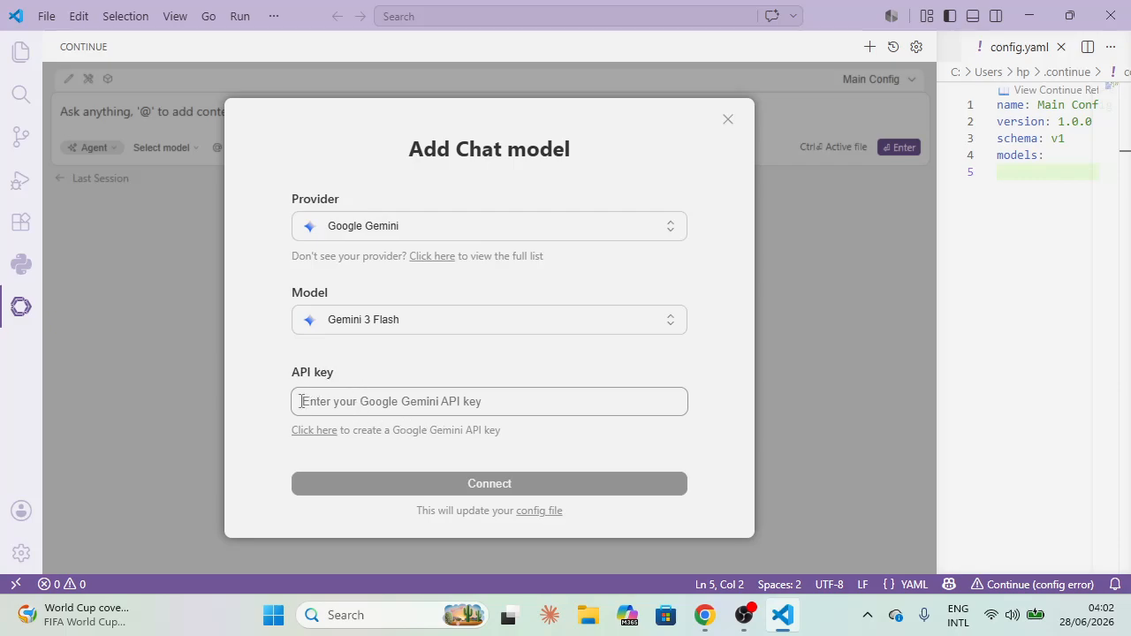
- Paste the Google Gemini API key for the new chat model and connect it
click(314, 402)
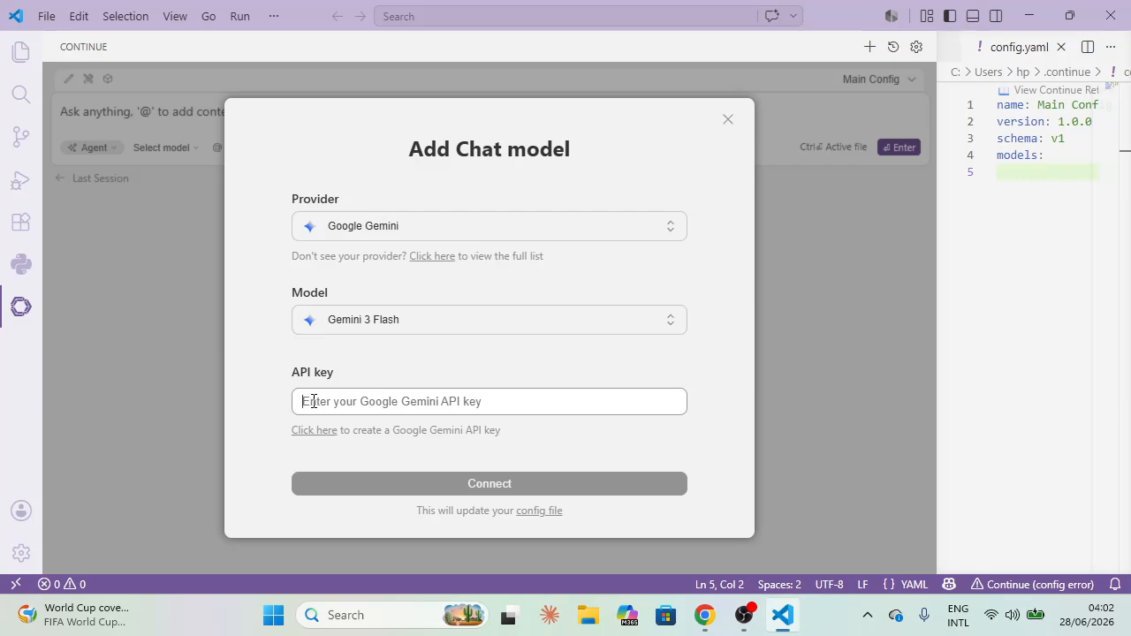
key(ctrl+v)
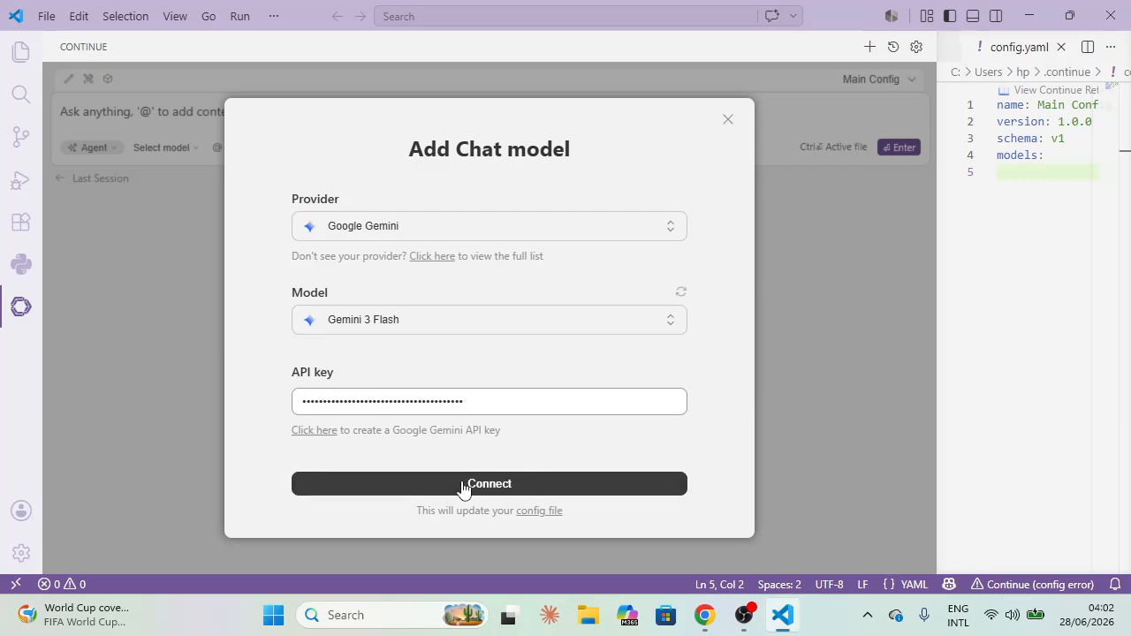
click(424, 484)
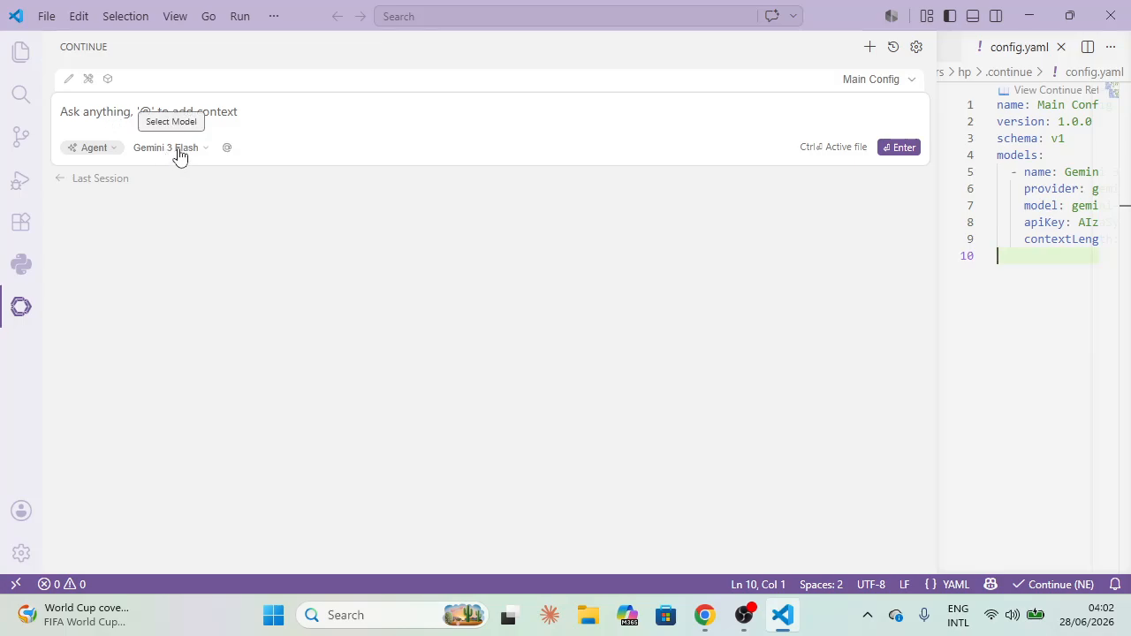
- Start a prompt in the Continue chat using the Gemini 3 Flash model
click(127, 120)
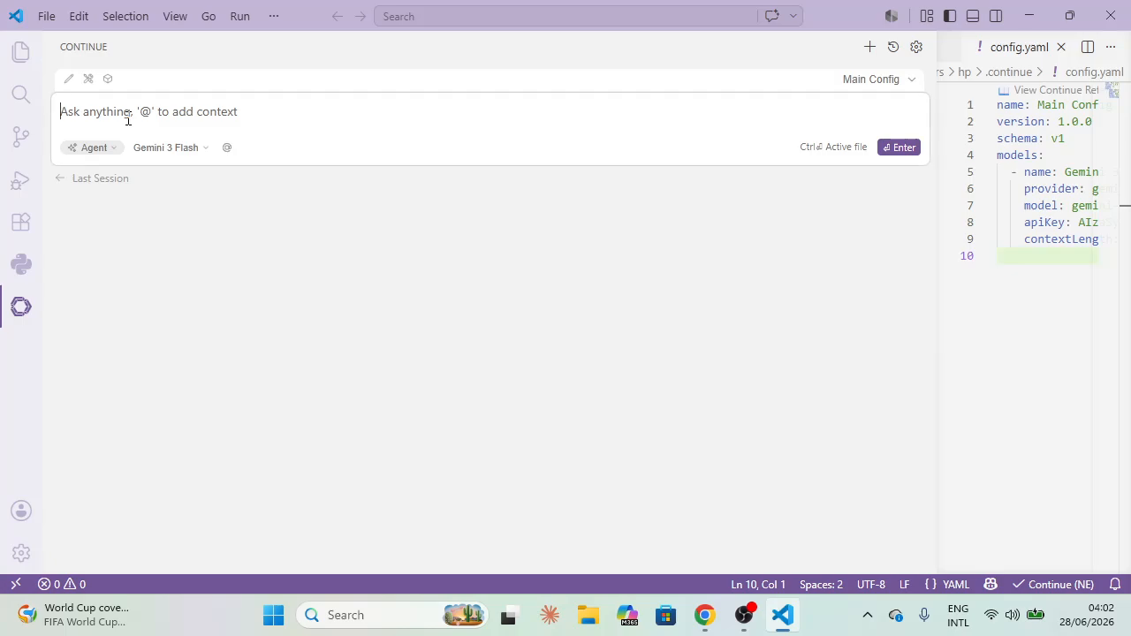